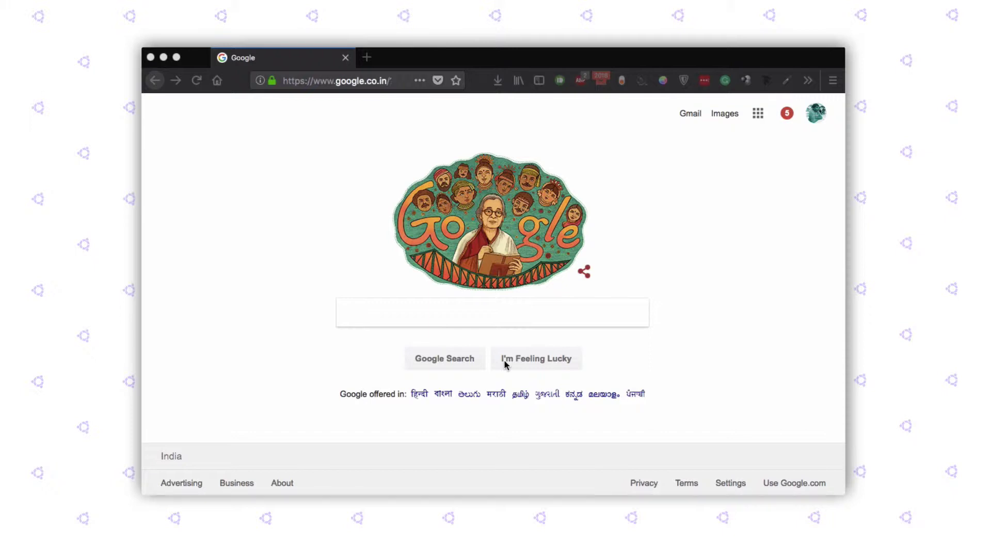
# - Search Google for 'ubuntu download' using the autocomplete suggestion
pyautogui.click(489, 316)
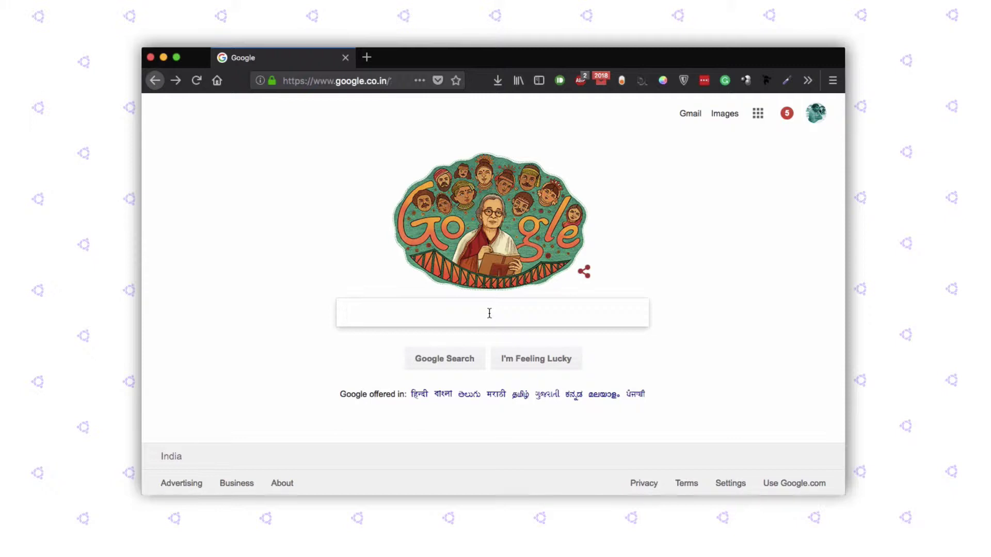
pyautogui.write('b')
pyautogui.press('BackSpace')
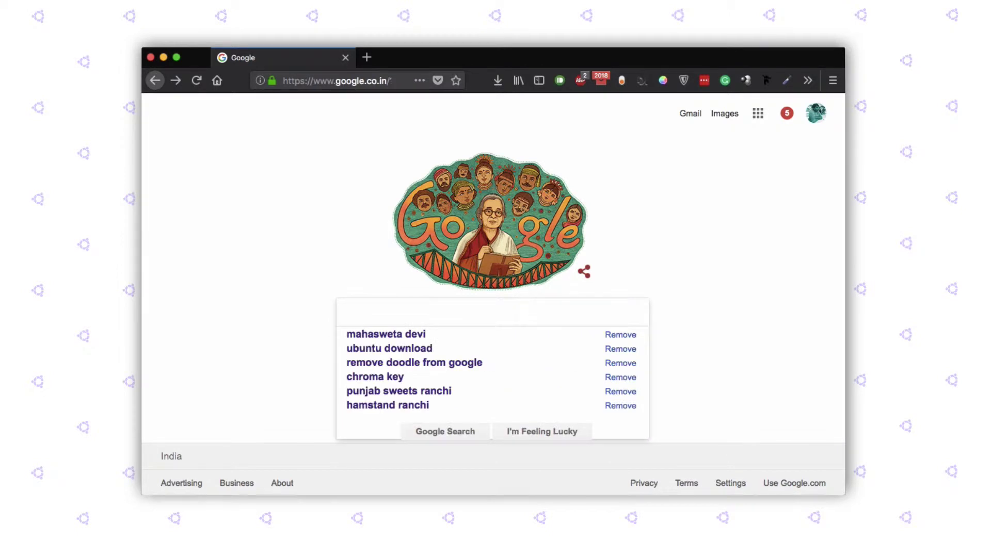
pyautogui.write('ubun')
pyautogui.press('Down')
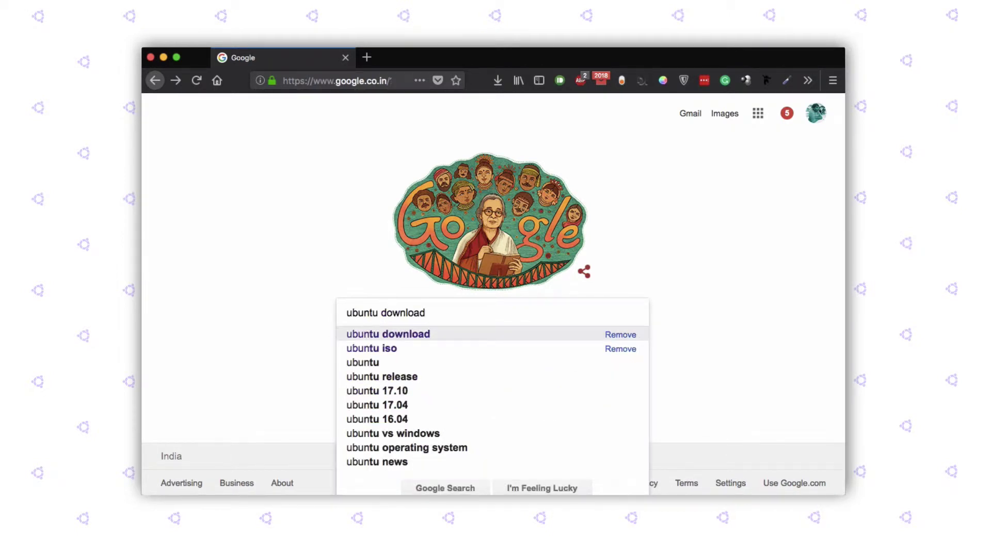
pyautogui.press('Return')
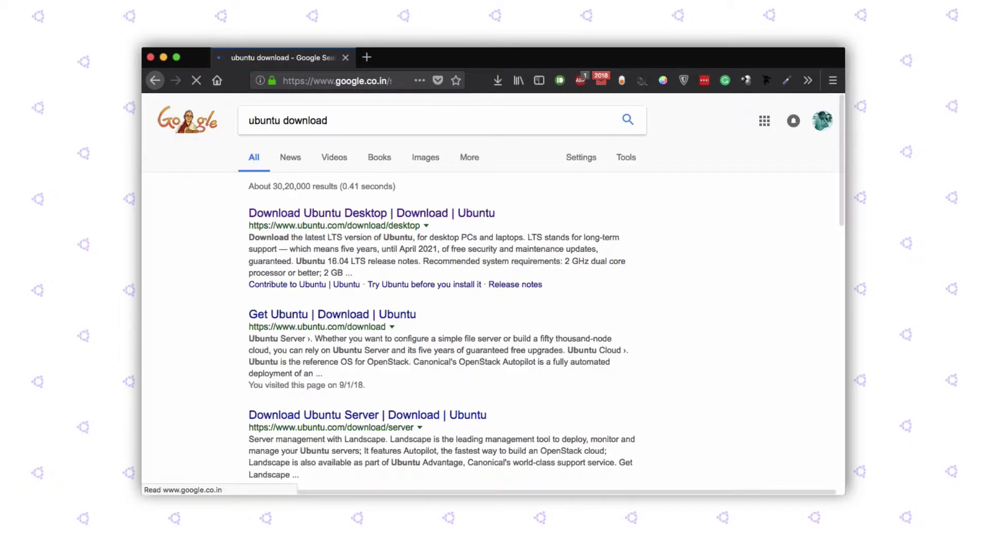
# - Download the Ubuntu 16.04.3 LTS desktop ISO, skipping the donation and saving the file
pyautogui.click(433, 217)
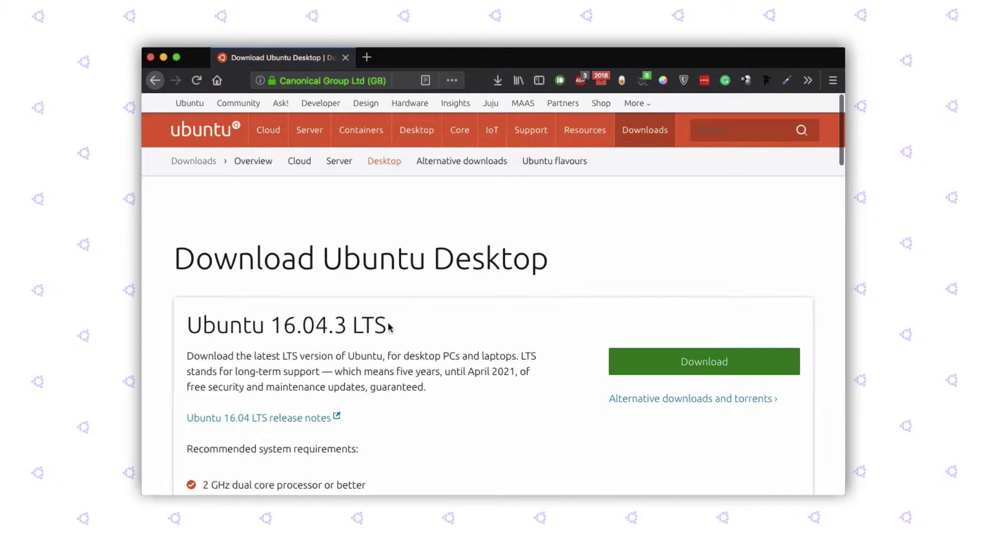
pyautogui.scroll(-2, 383, 365)
pyautogui.scroll(-2, 383, 364)
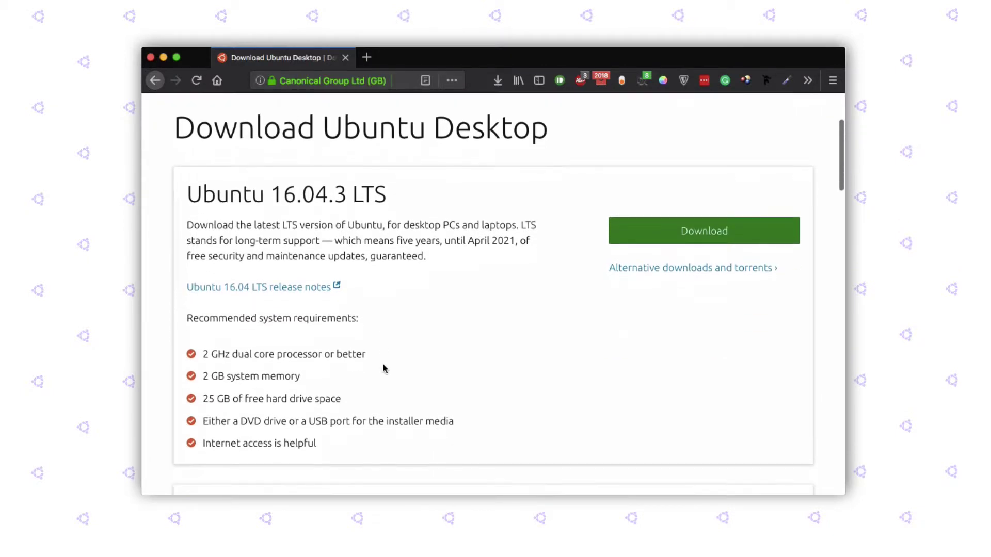
pyautogui.scroll(-1, 383, 370)
pyautogui.scroll(3, 383, 370)
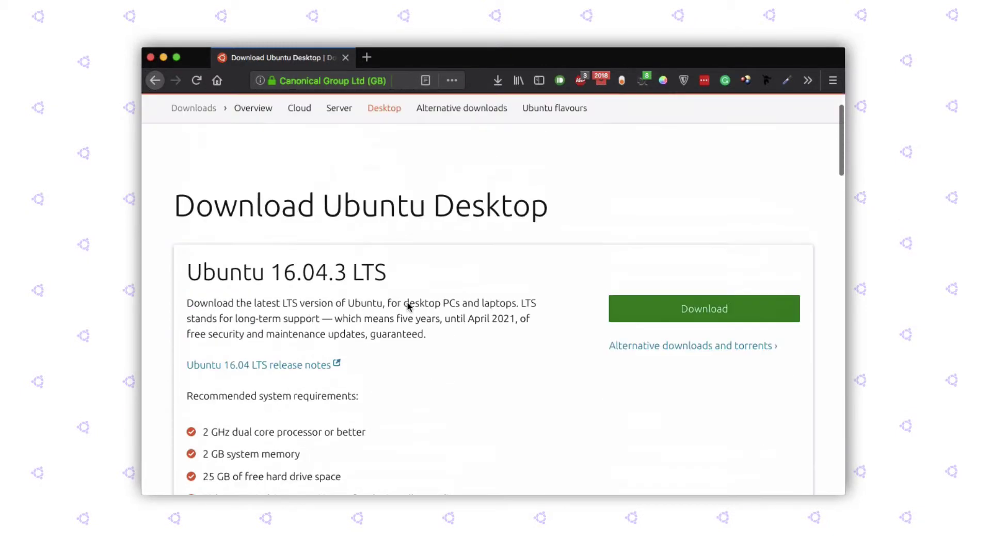
pyautogui.scroll(-6, 403, 310)
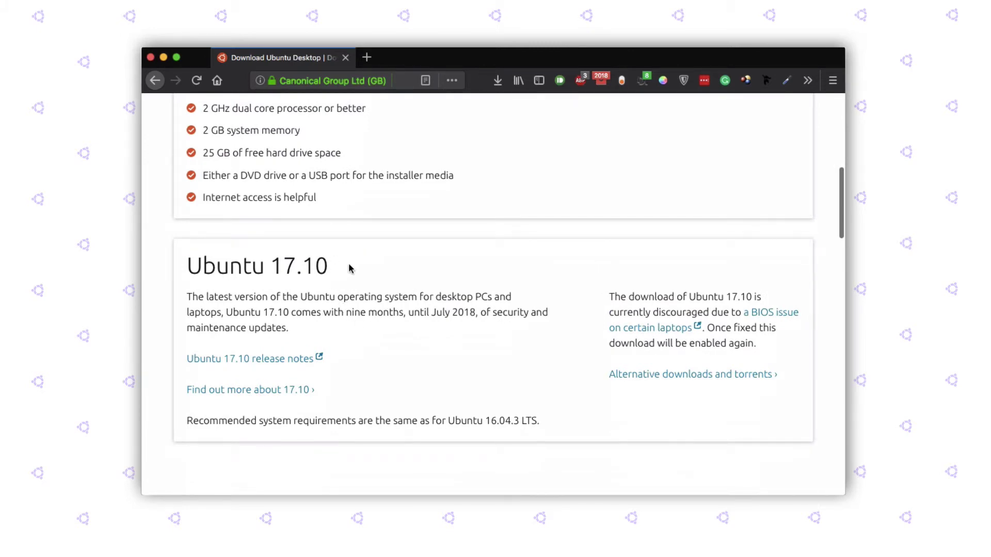
pyautogui.scroll(5, 345, 275)
pyautogui.scroll(5, 349, 263)
pyautogui.scroll(2, 349, 264)
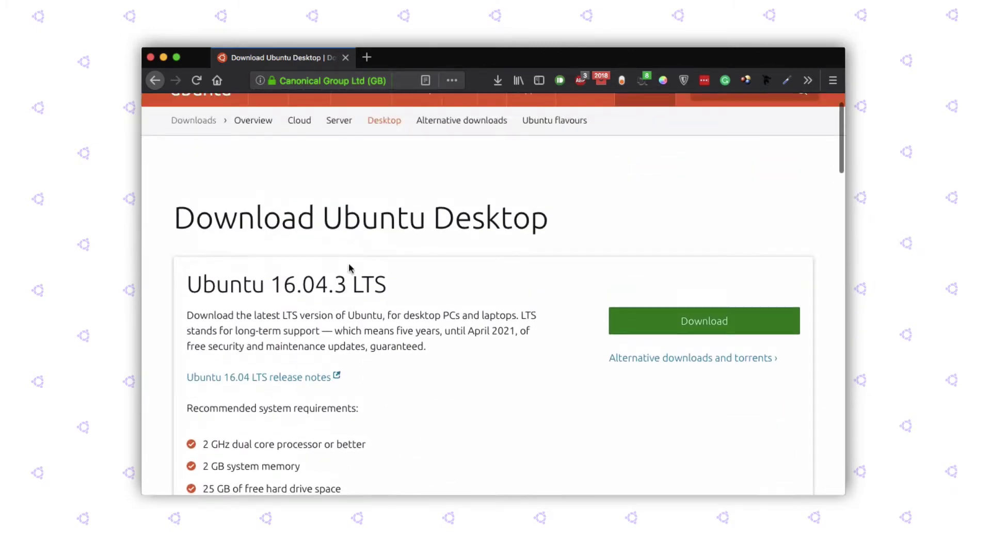
pyautogui.scroll(-2, 544, 350)
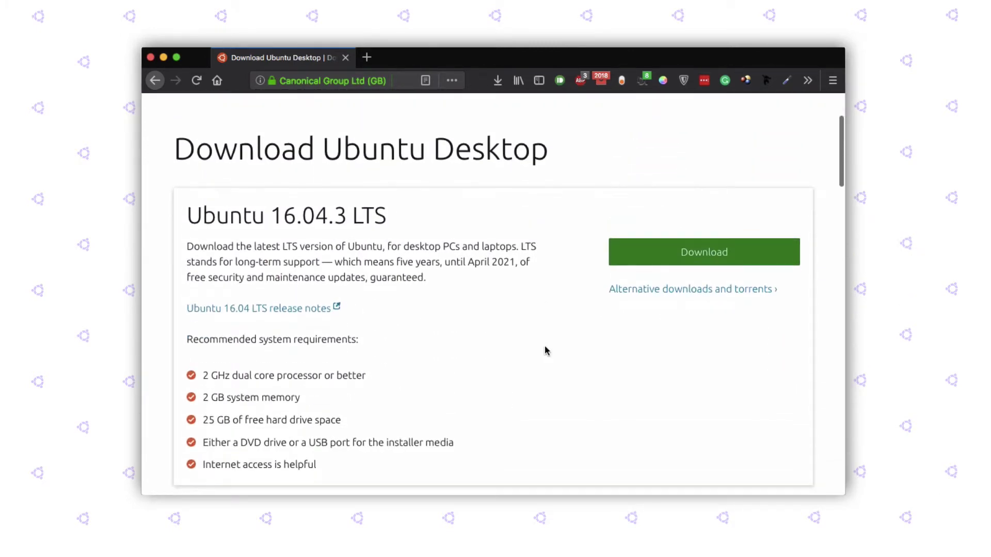
pyautogui.click(668, 258)
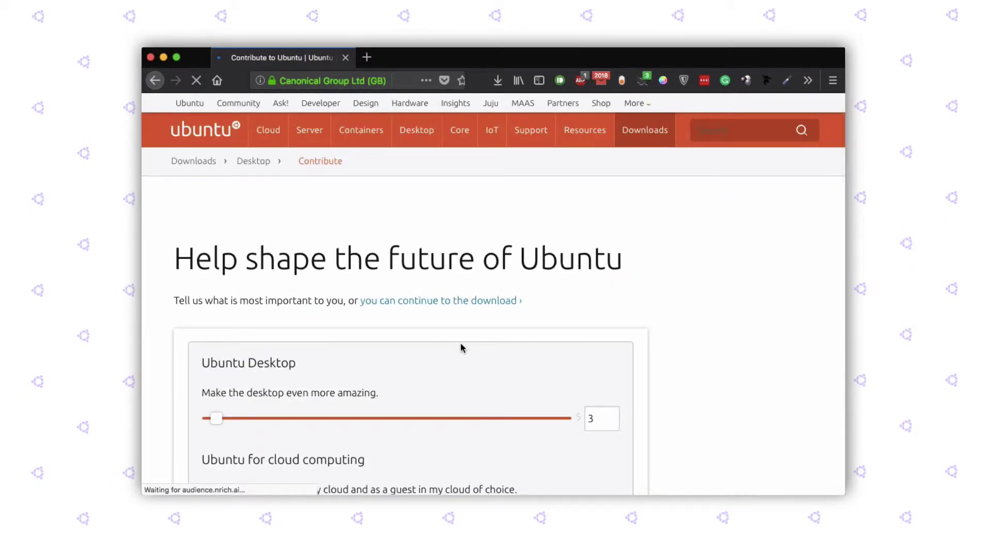
pyautogui.scroll(-3, 461, 344)
pyautogui.scroll(-2, 463, 349)
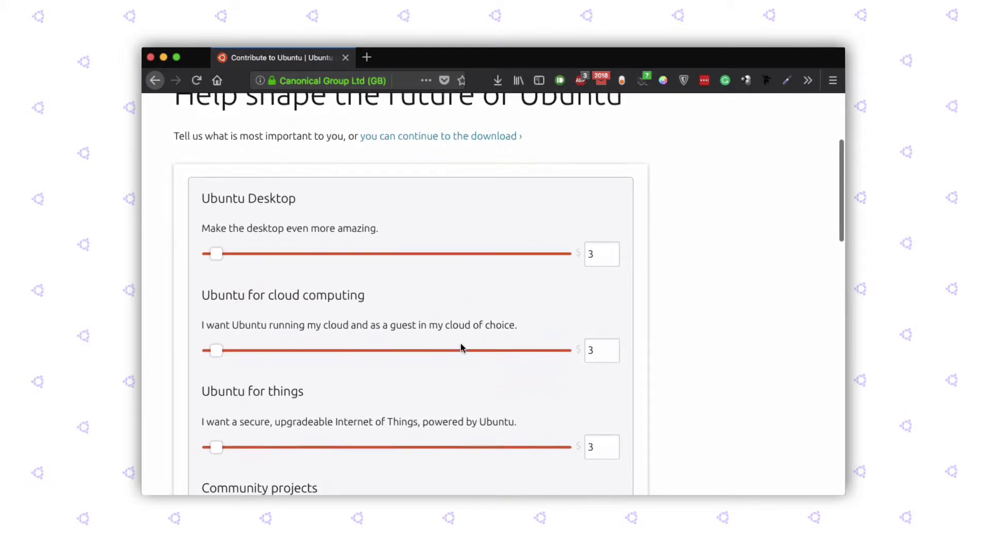
pyautogui.scroll(-3, 463, 349)
pyautogui.scroll(-3, 461, 348)
pyautogui.scroll(-1, 461, 347)
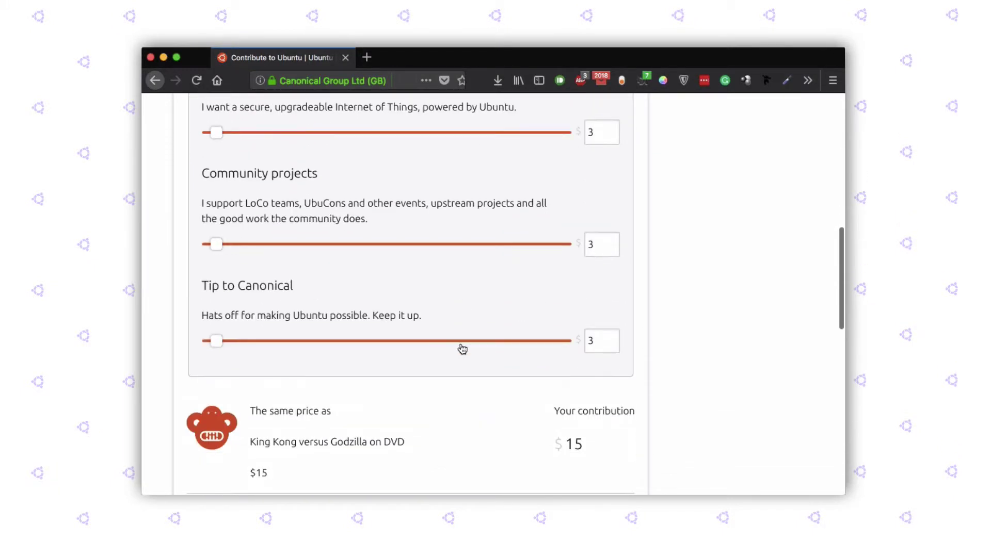
pyautogui.scroll(-2, 461, 348)
pyautogui.scroll(-2, 461, 348)
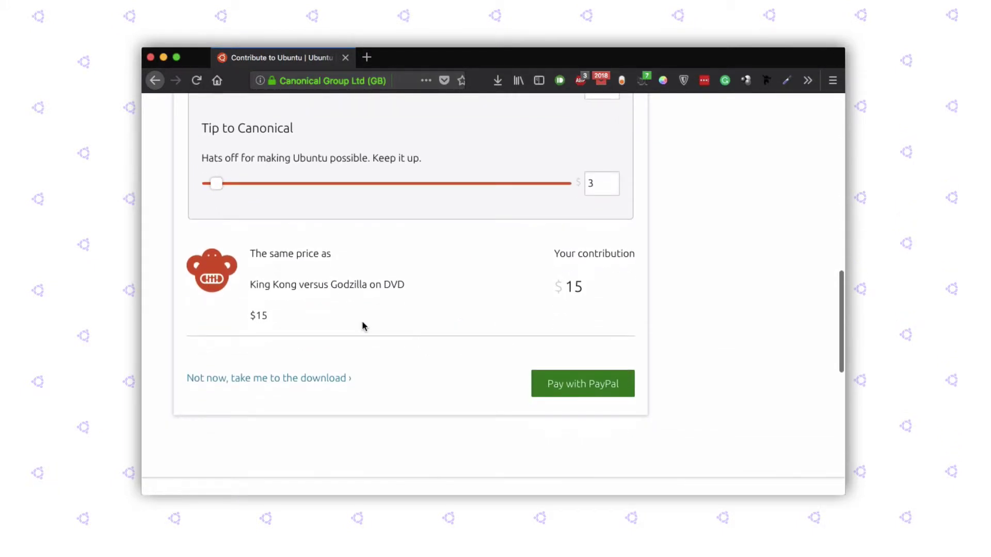
pyautogui.click(286, 381)
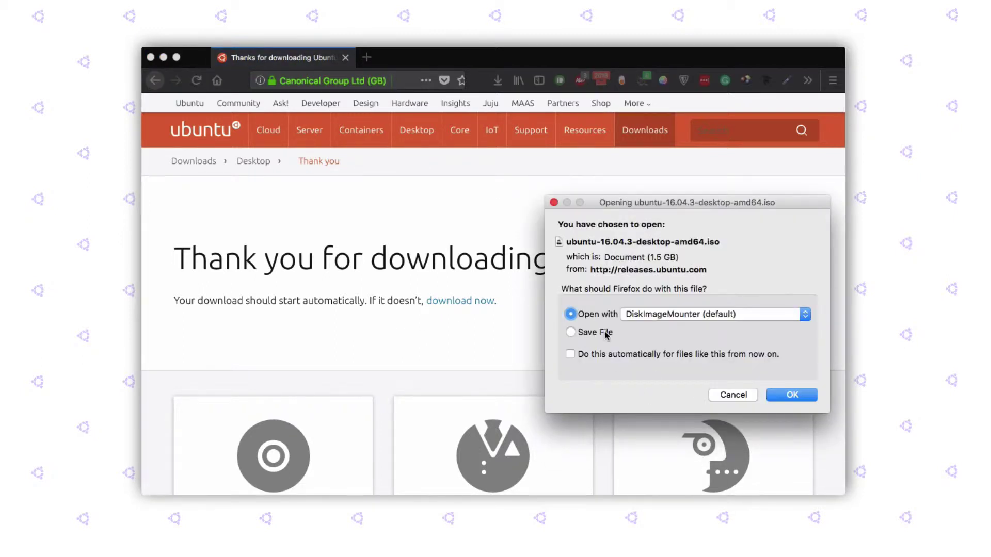
pyautogui.click(605, 332)
pyautogui.click(792, 396)
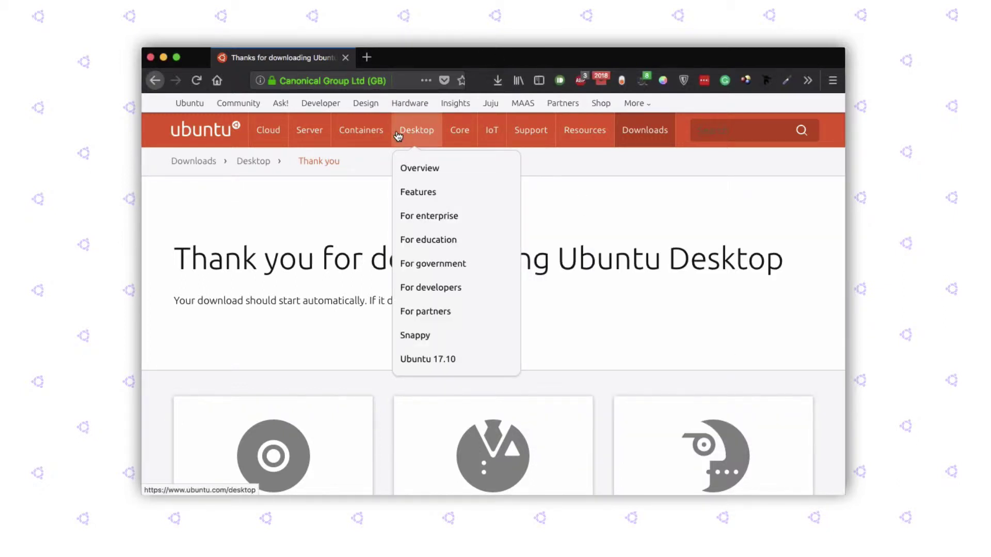
# - In a new browser tab, search Google for 'virtualbox download'
pyautogui.hotkey('ctrl', 't')
pyautogui.write('google.co.in/')
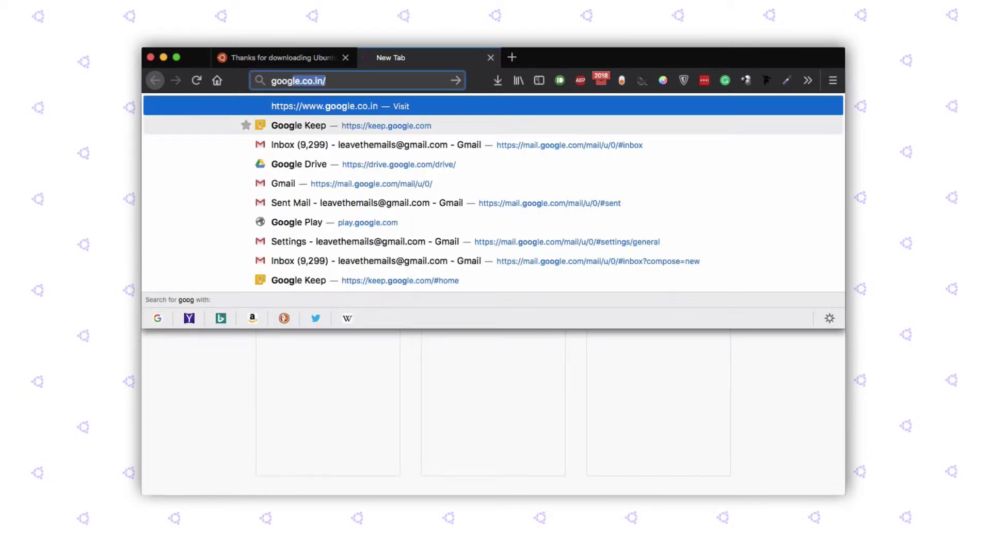
pyautogui.press('Return')
pyautogui.press('Return')
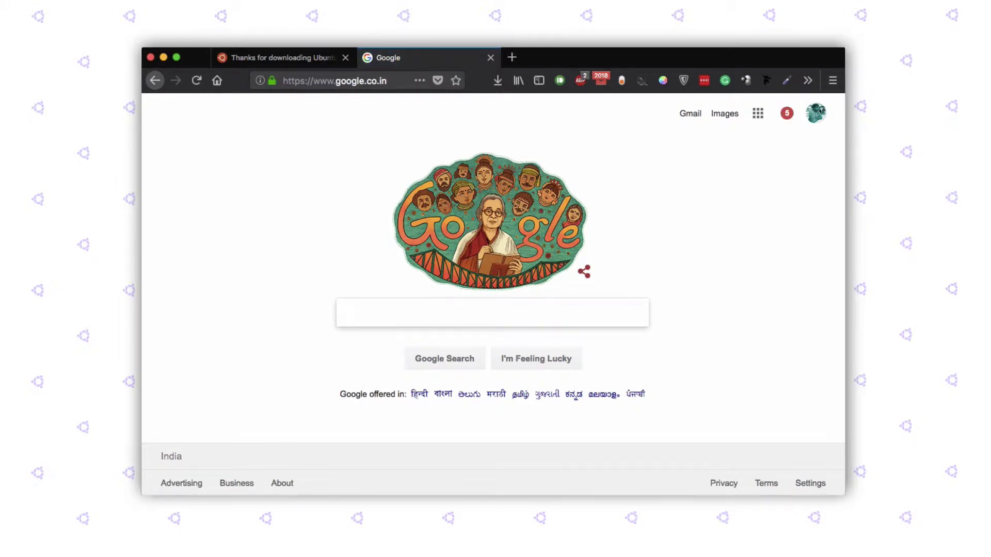
pyautogui.hotkey('ctrl', 'r')
pyautogui.write('virtua')
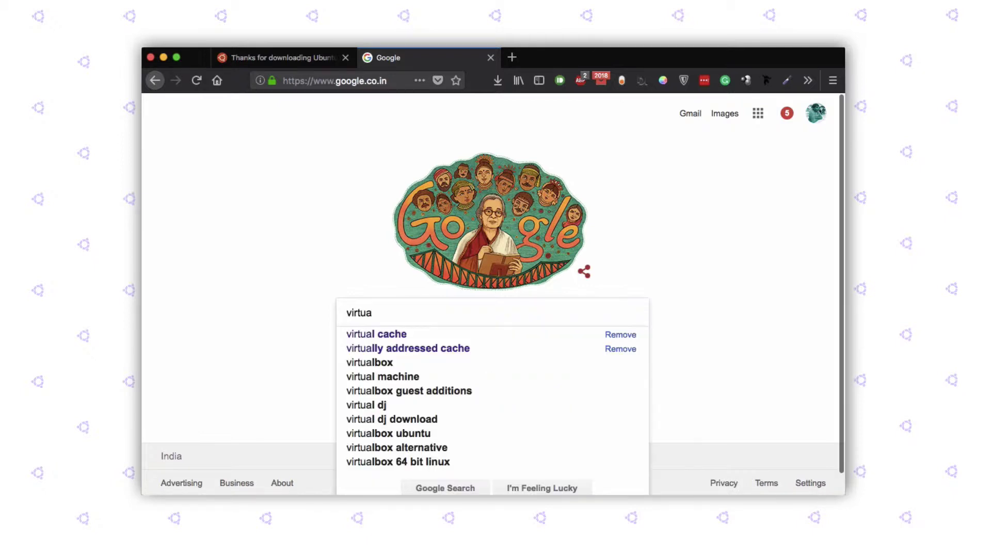
pyautogui.write('b')
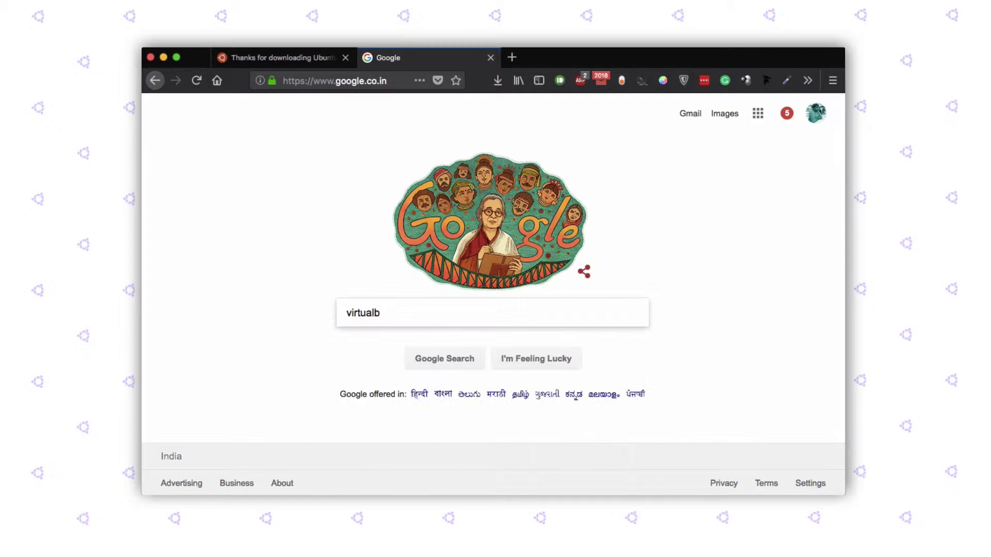
pyautogui.write('ox download')
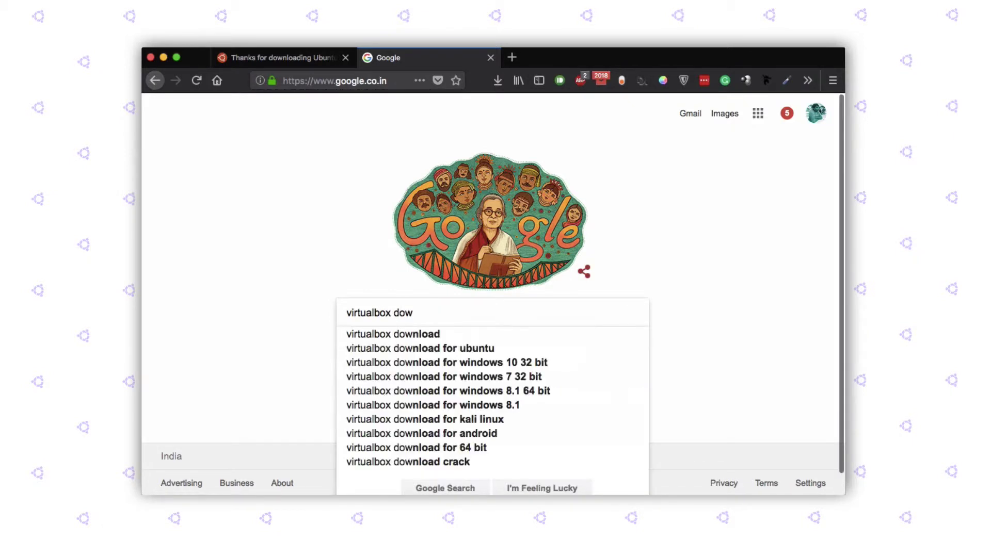
pyautogui.press('Return')
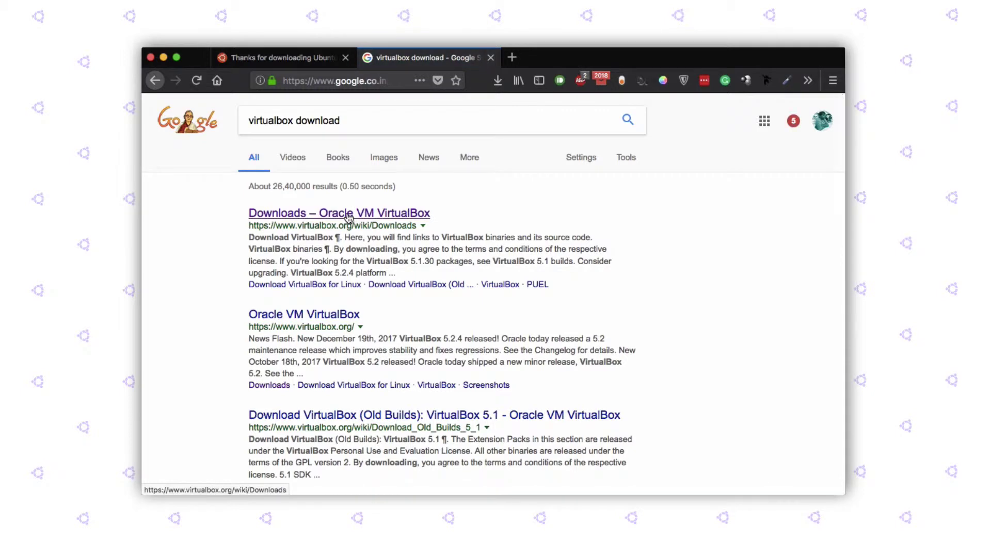
# - Open the official VirtualBox downloads page and save the 5.2.4 OS X hosts package
pyautogui.click(349, 215)
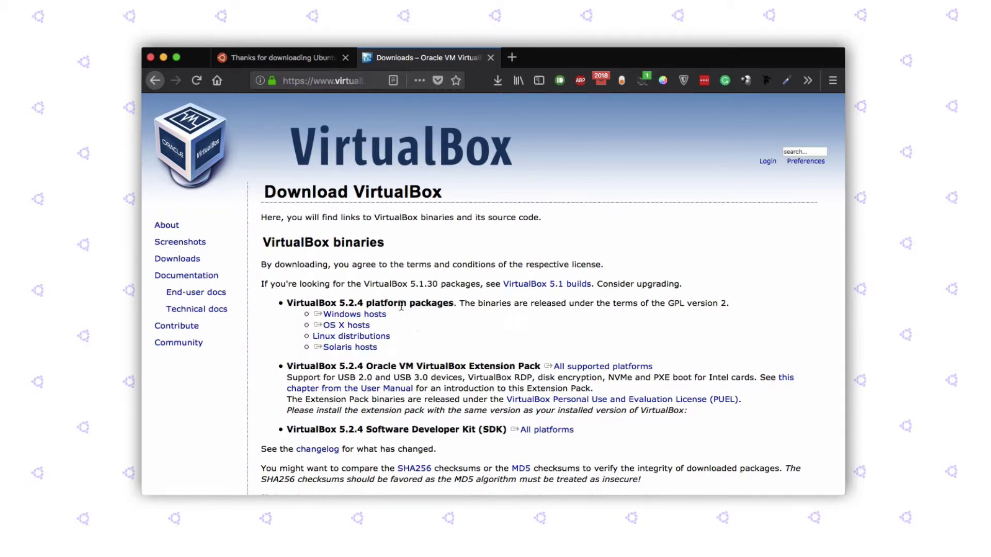
pyautogui.moveTo(313, 325); pyautogui.dragTo(369, 330)
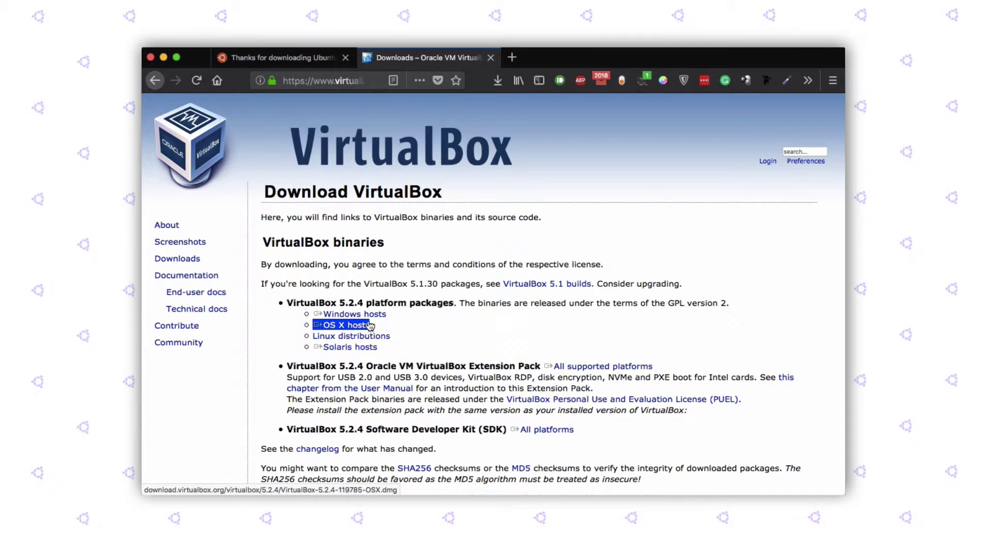
pyautogui.click(364, 327)
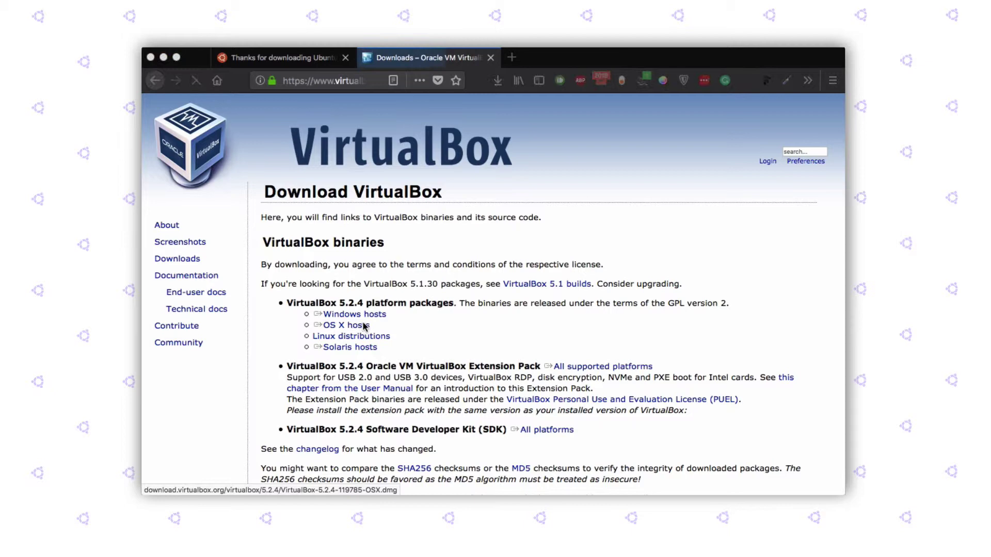
pyautogui.click(800, 303)
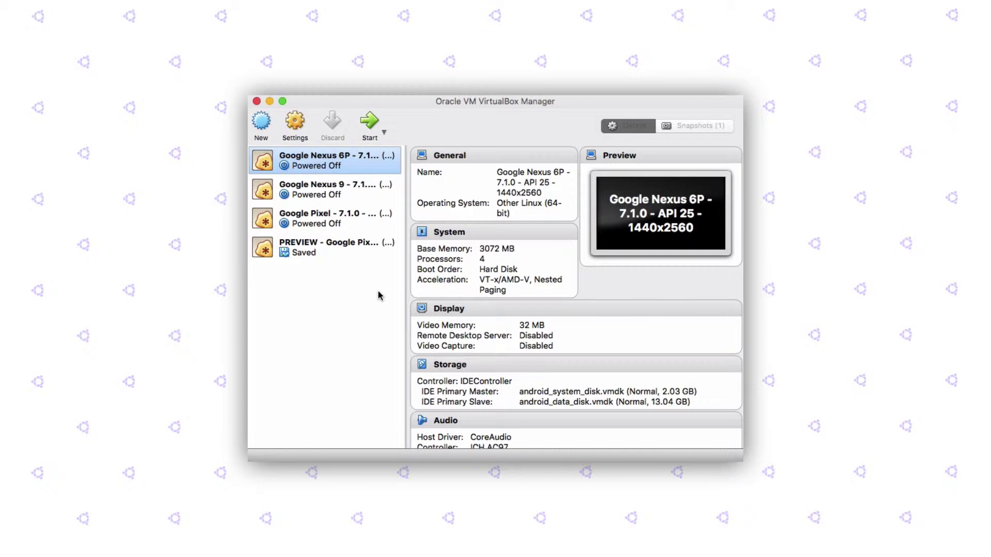
# - Create a new VM called 'Ubuntu' with type Linux and version Ubuntu (64-bit)
pyautogui.click(262, 123)
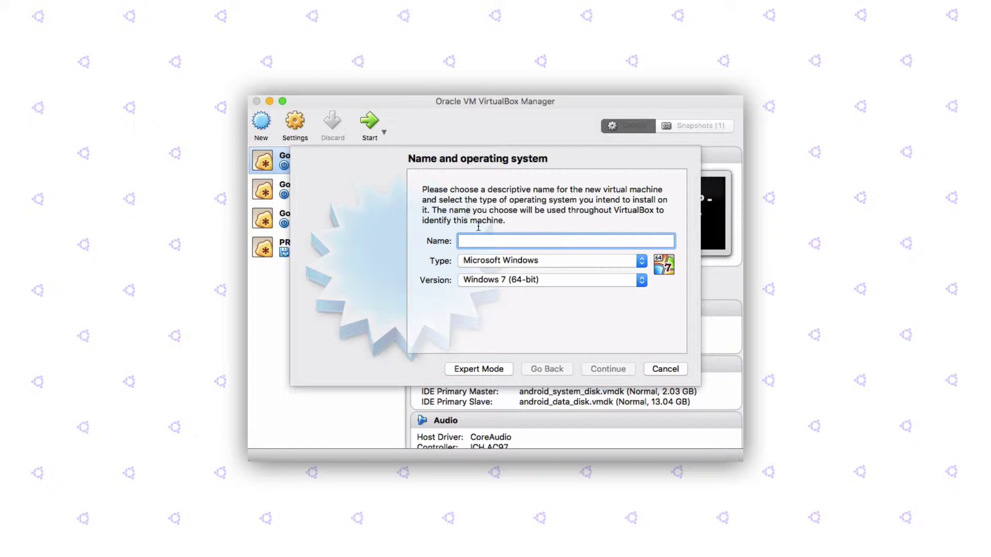
pyautogui.write('Ubuntu')
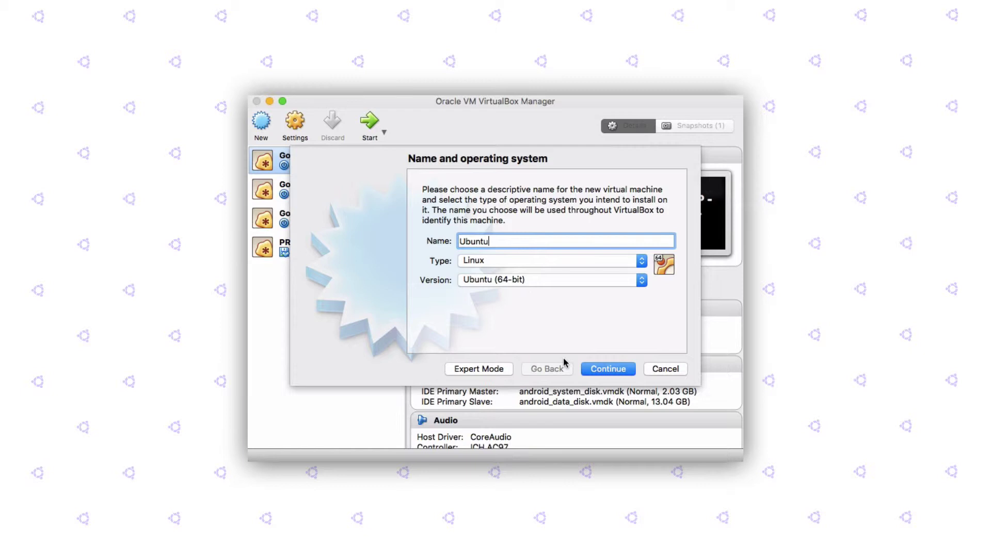
# - Confirm the Ubuntu name and Linux operating system to reach the memory page
pyautogui.click(607, 369)
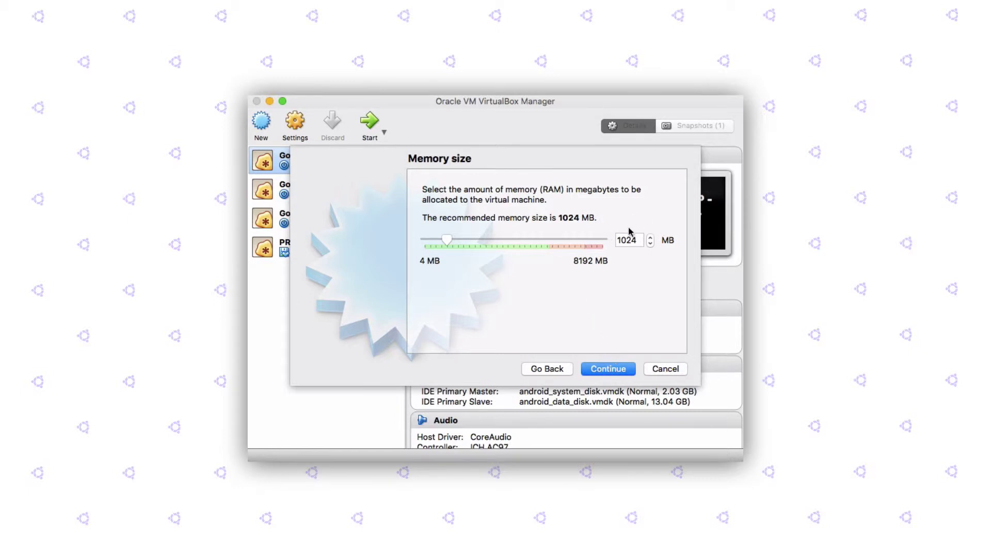
# - Keep the recommended 1024 MB of memory and continue to the hard disk page
pyautogui.click(613, 369)
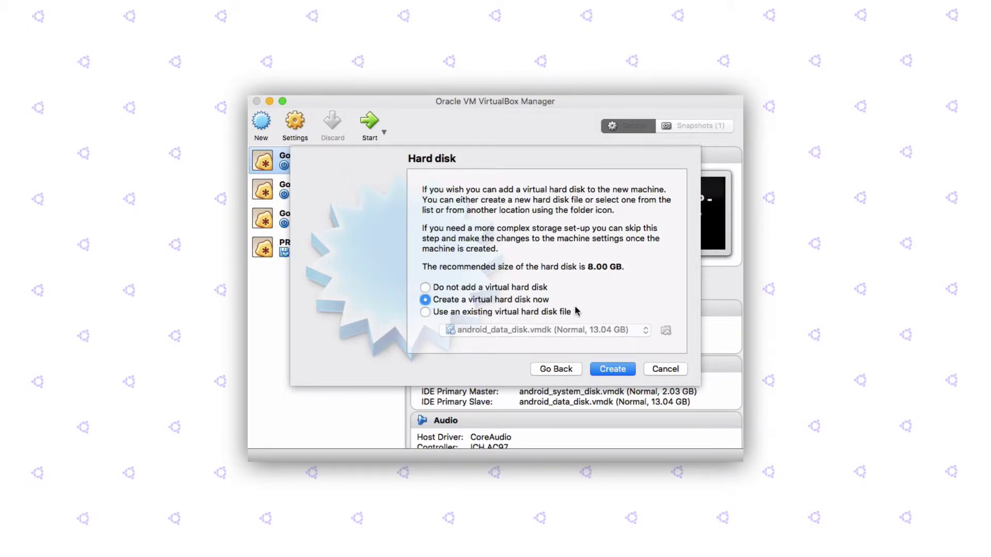
# - Choose to create a new virtual hard disk now, using the VDI file type
pyautogui.click(610, 369)
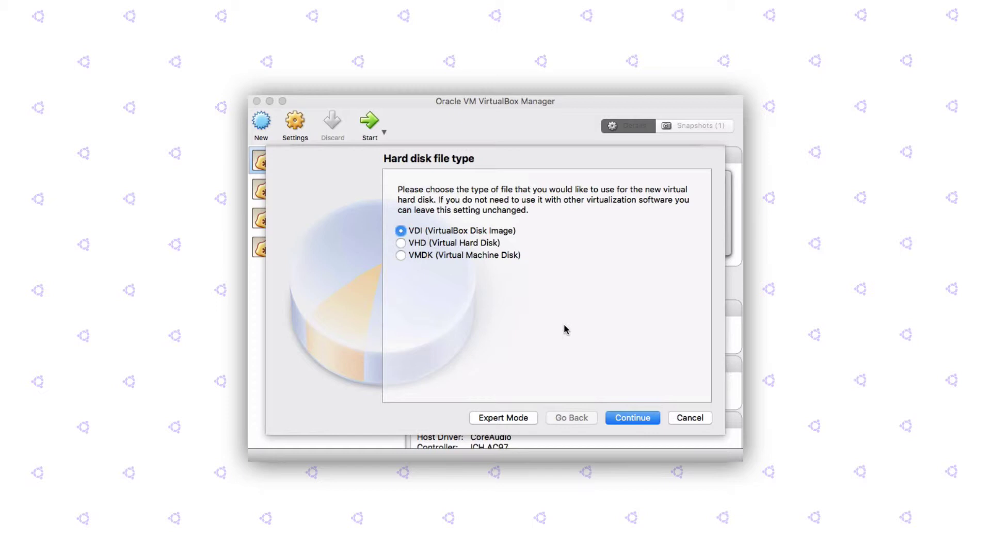
pyautogui.click(633, 418)
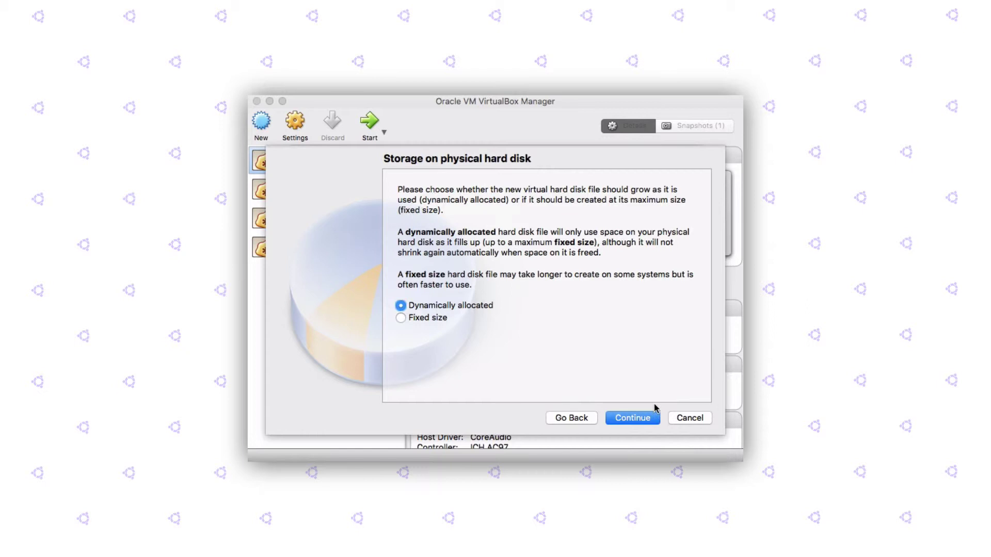
# - Keep the disk dynamically allocated and continue to its location and size settings
pyautogui.click(633, 418)
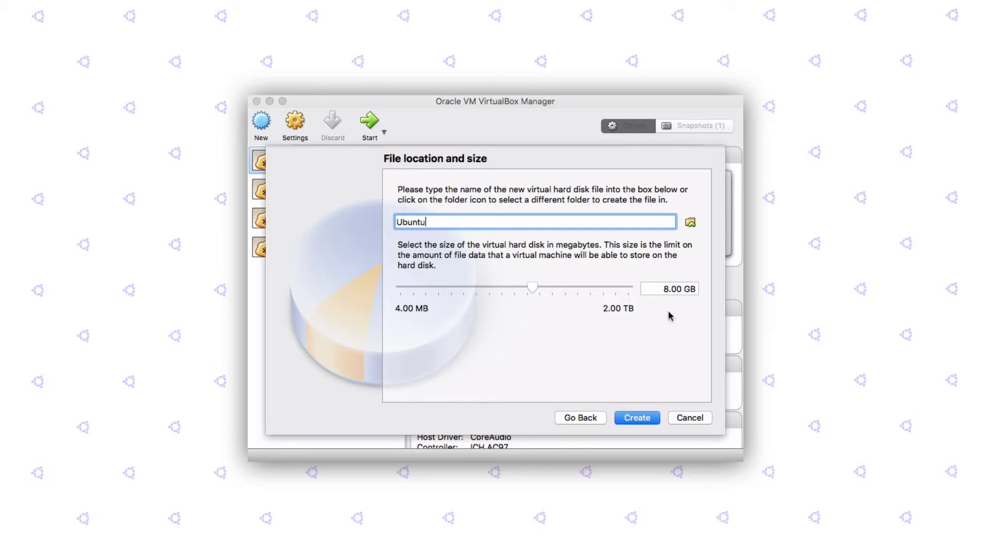
# - Change the Ubuntu disk size from 8.00 GB to 9.00 GB and create the VM
pyautogui.click(669, 289)
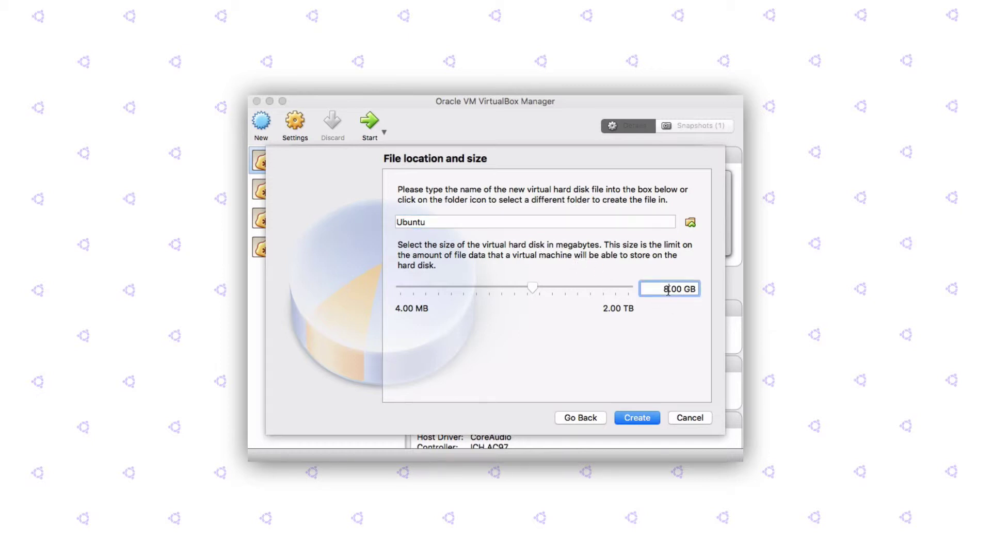
pyautogui.press('BackSpace')
pyautogui.write('9')
pyautogui.click(642, 417)
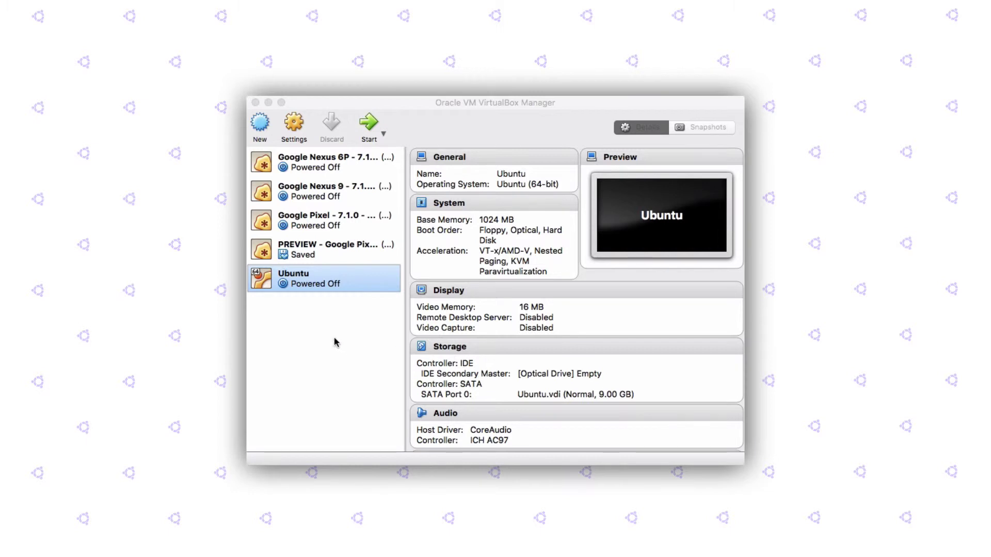
pyautogui.click(362, 286)
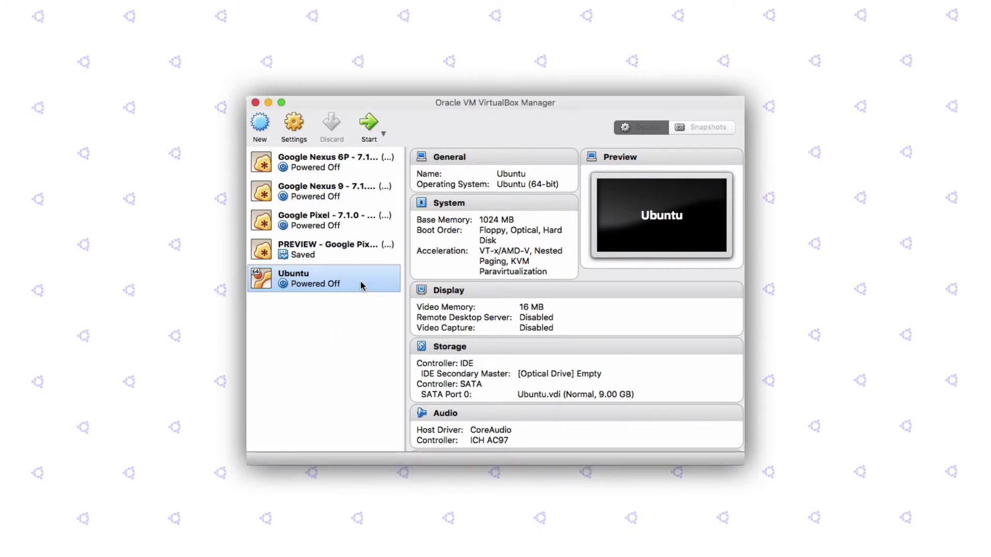
# - Boot the Ubuntu VM from the ubuntu-16.04.3-desktop-amd64.iso startup disk image
pyautogui.click(370, 126)
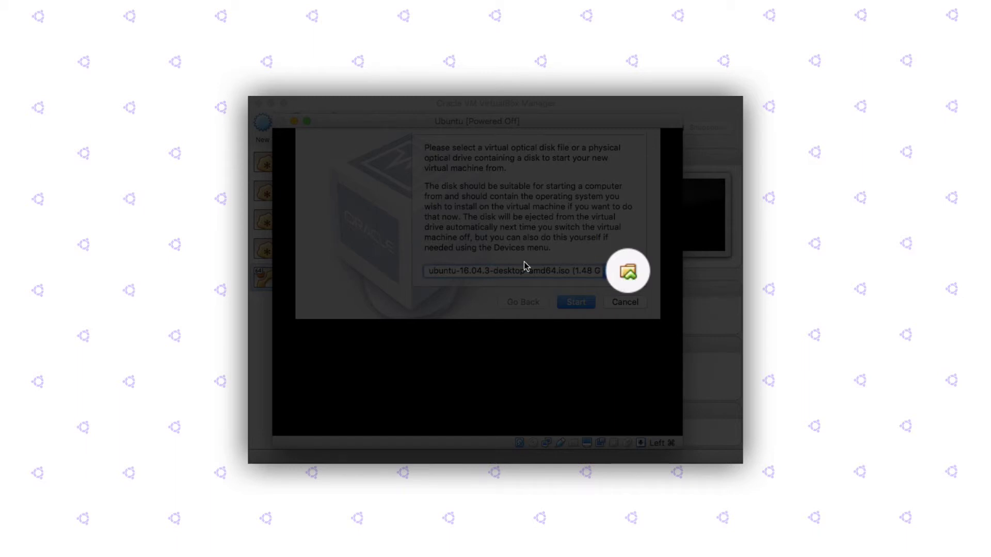
pyautogui.click(628, 271)
pyautogui.moveTo(480, 136); pyautogui.dragTo(531, 141)
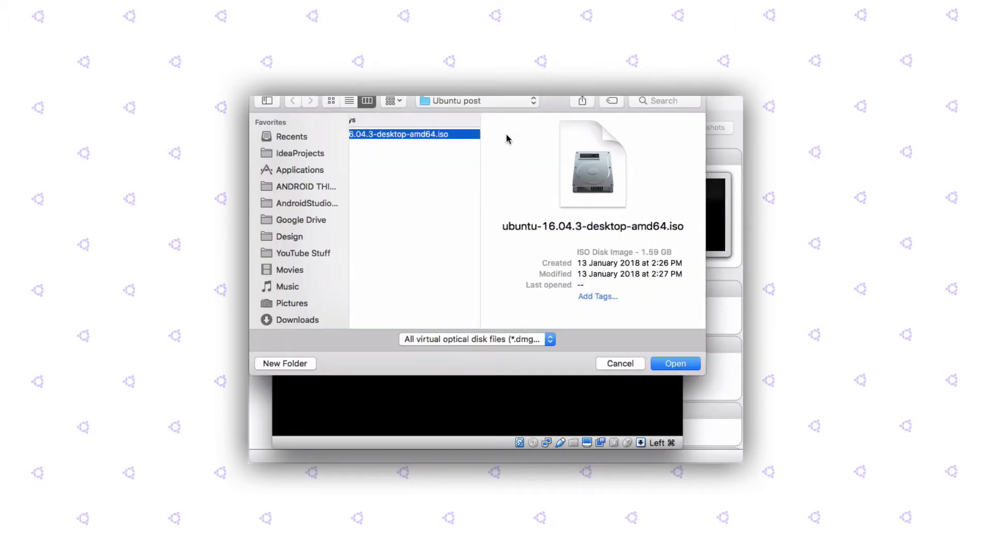
pyautogui.click(670, 364)
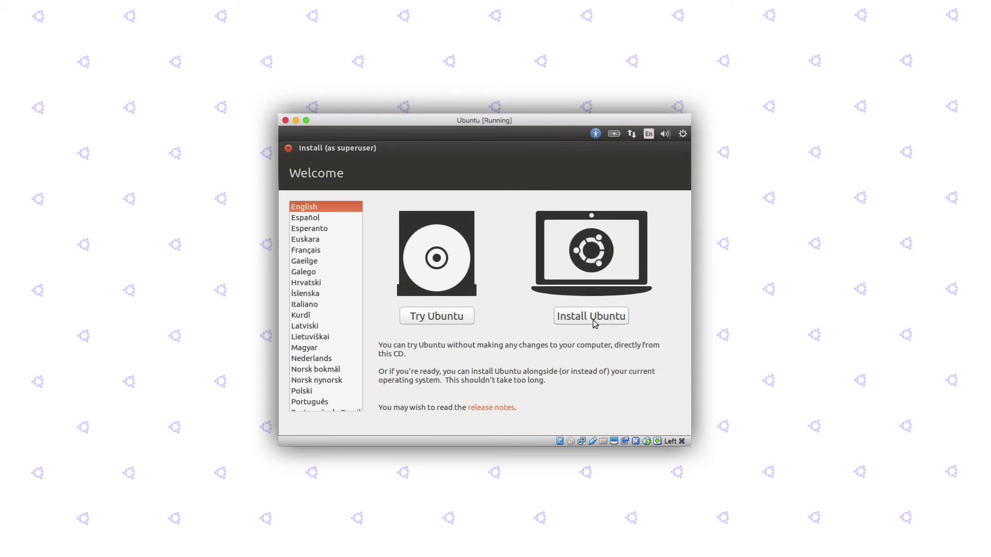
# - Choose Install Ubuntu on the English Welcome screen
pyautogui.click(594, 318)
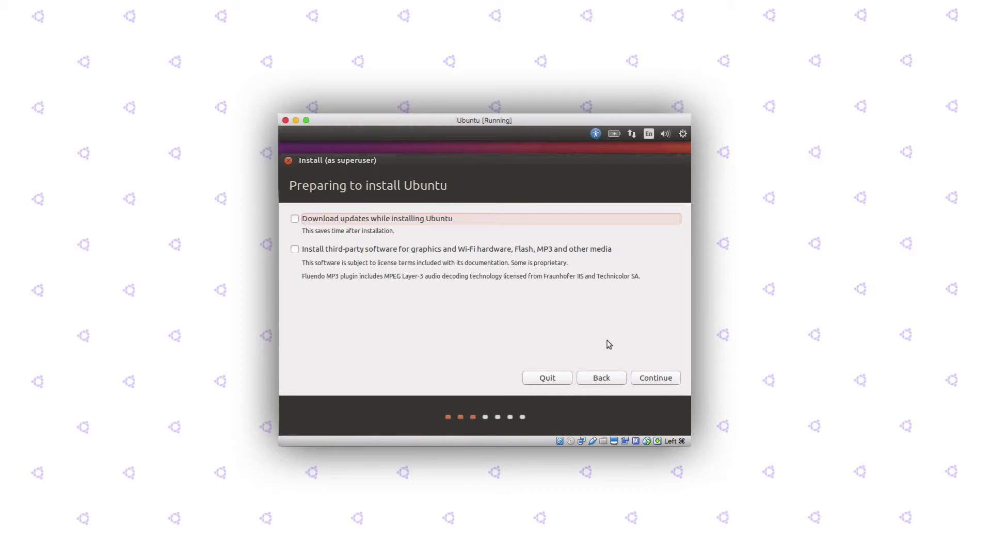
# - Accept the preparation options, erase the whole disk, and confirm writing the partition changes
pyautogui.click(655, 380)
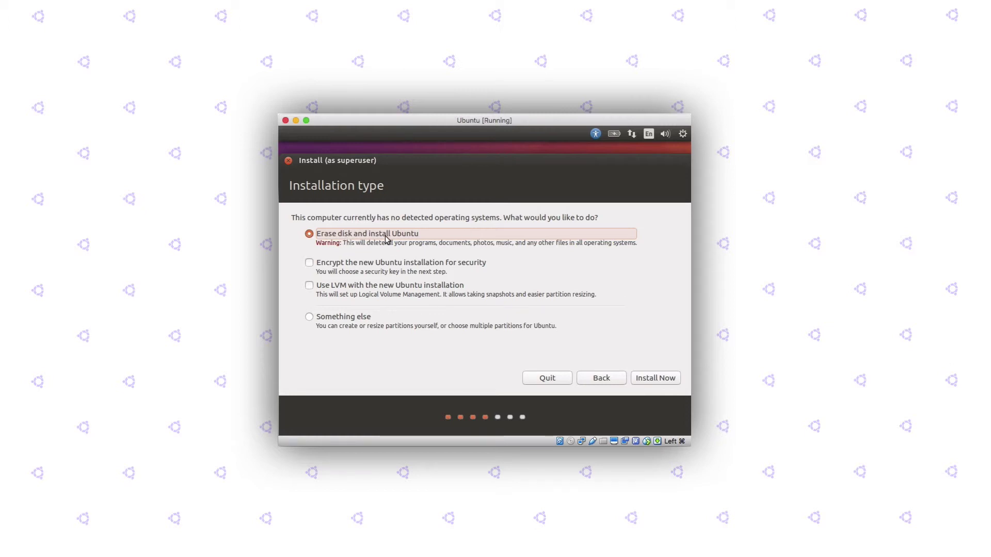
pyautogui.click(643, 378)
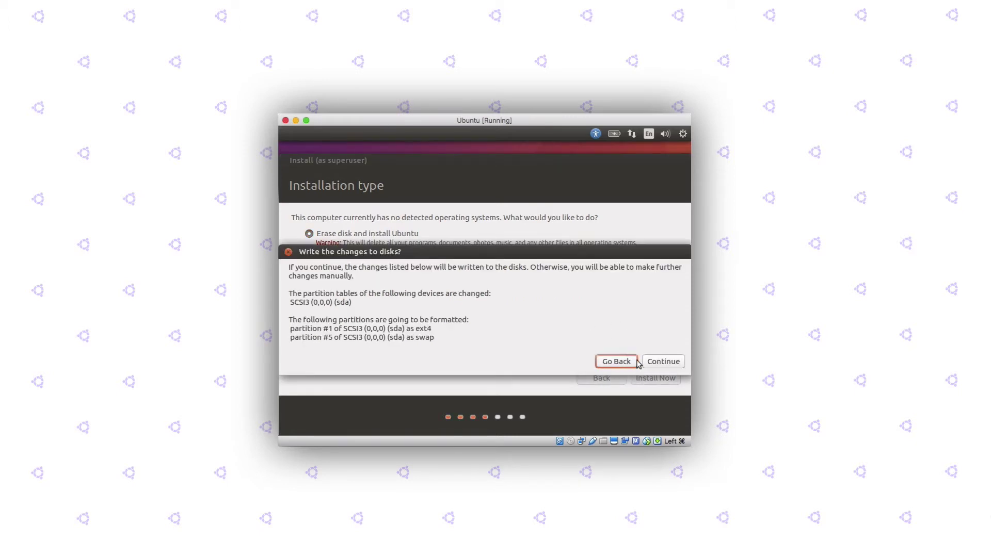
pyautogui.click(663, 361)
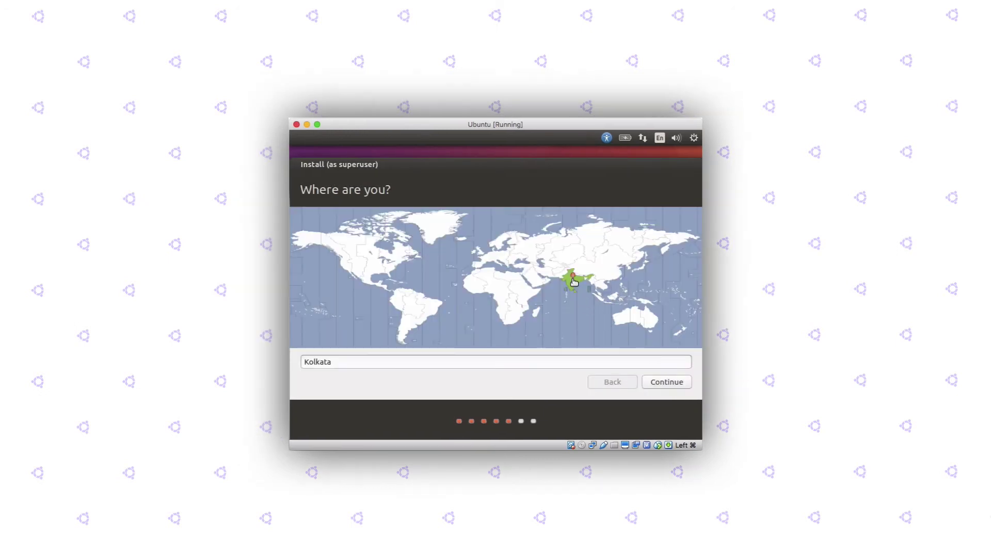
# - Pick India (Kolkata) as the time zone and keep the English (US) keyboard layout
pyautogui.click(578, 280)
pyautogui.click(666, 382)
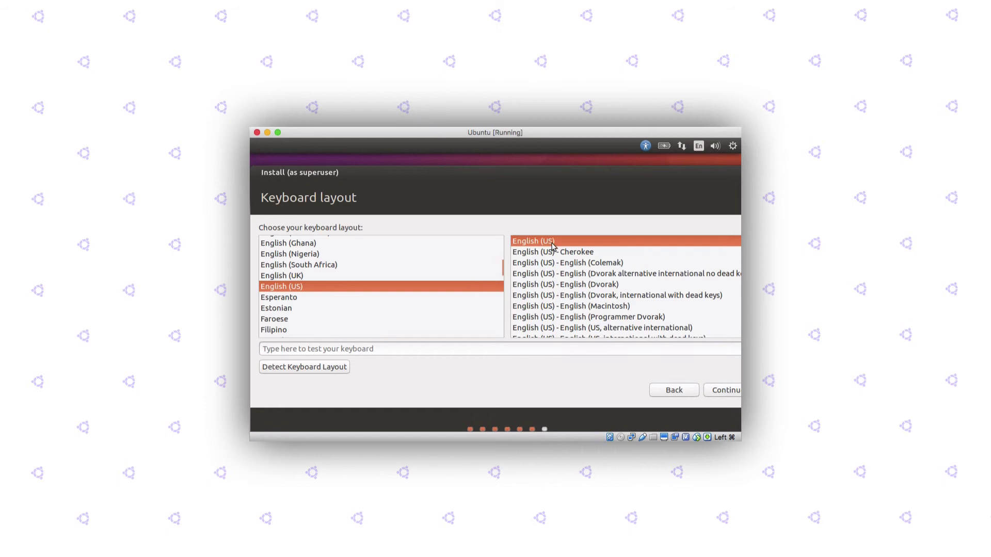
pyautogui.click(724, 391)
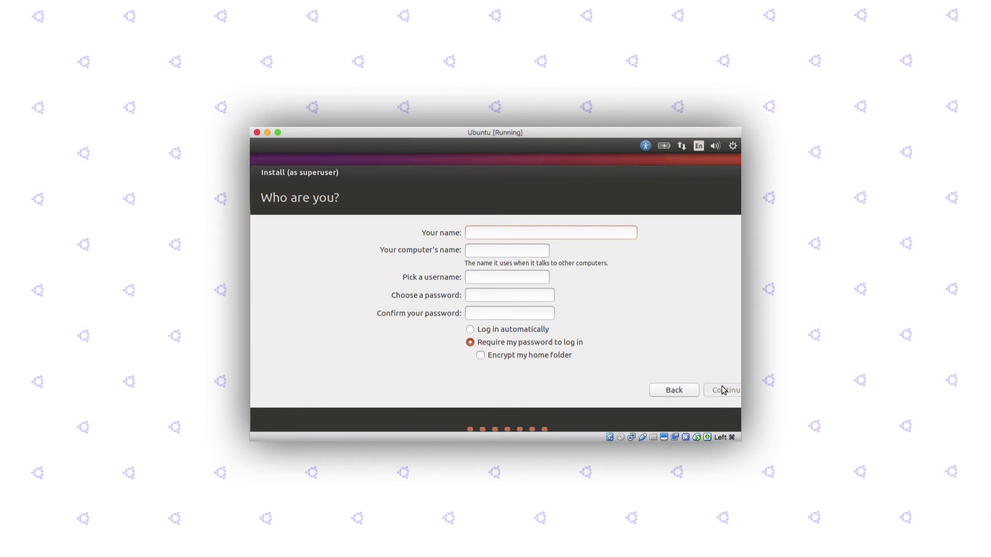
pyautogui.write('Darth Vad')
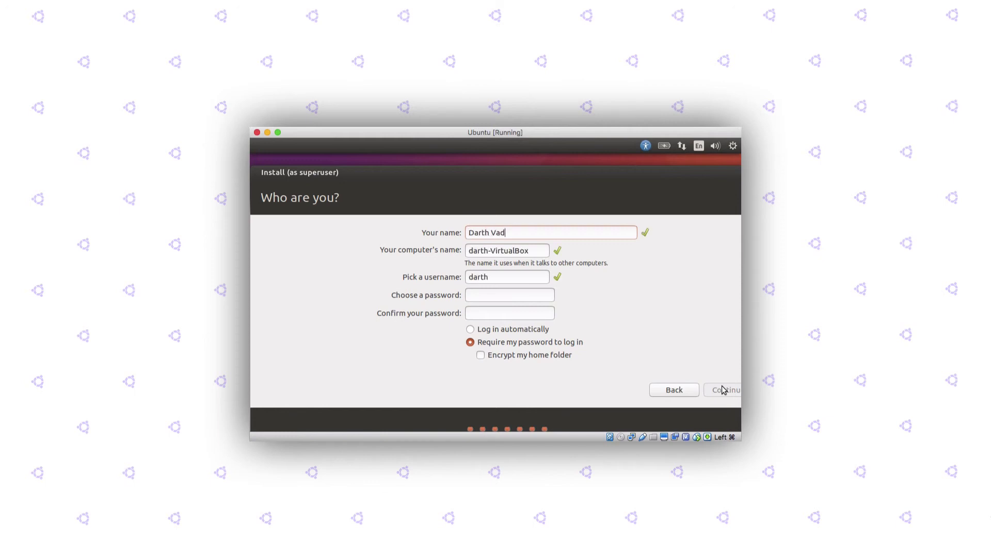
pyautogui.write('er')
# - Enter the name, computer name death-star, username and password, and submit them
pyautogui.press('Tab')
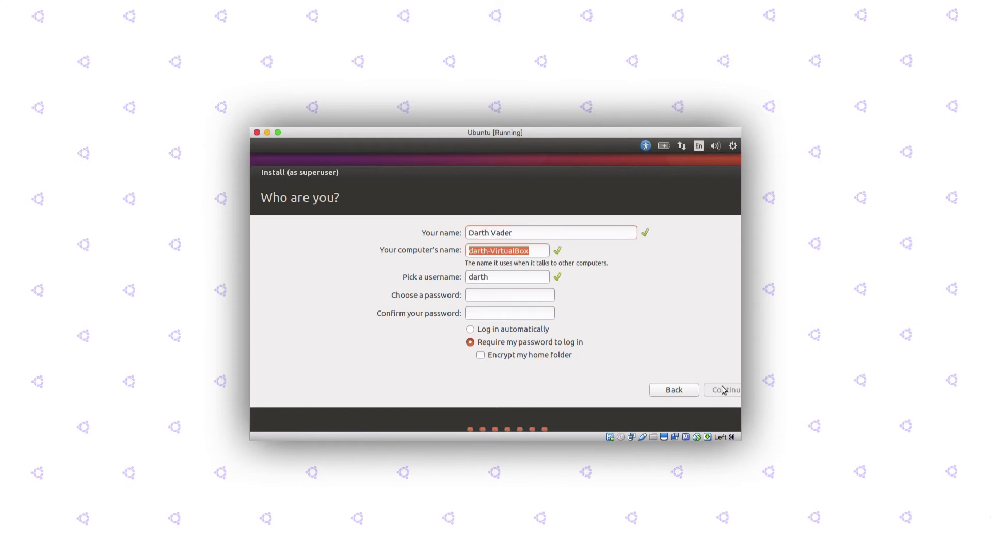
pyautogui.press('Tab')
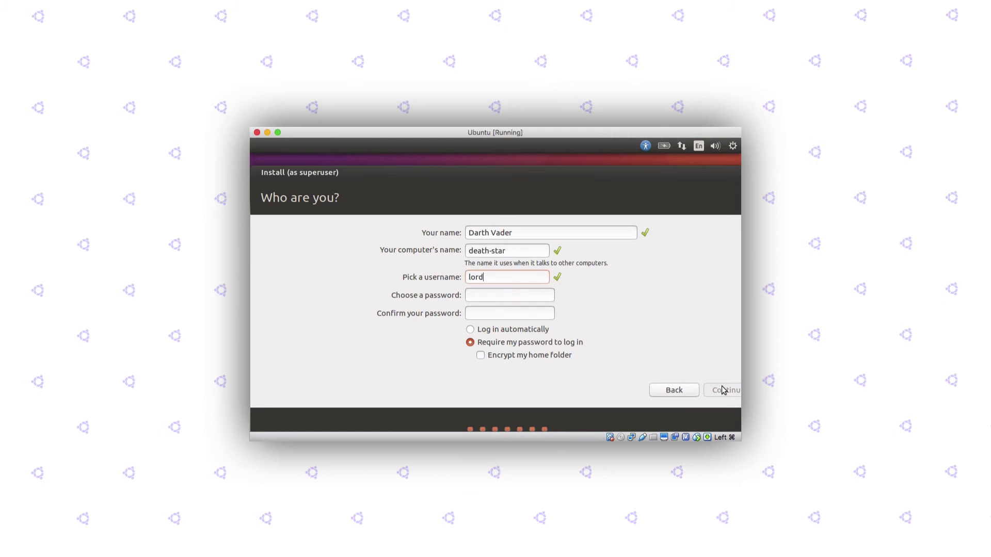
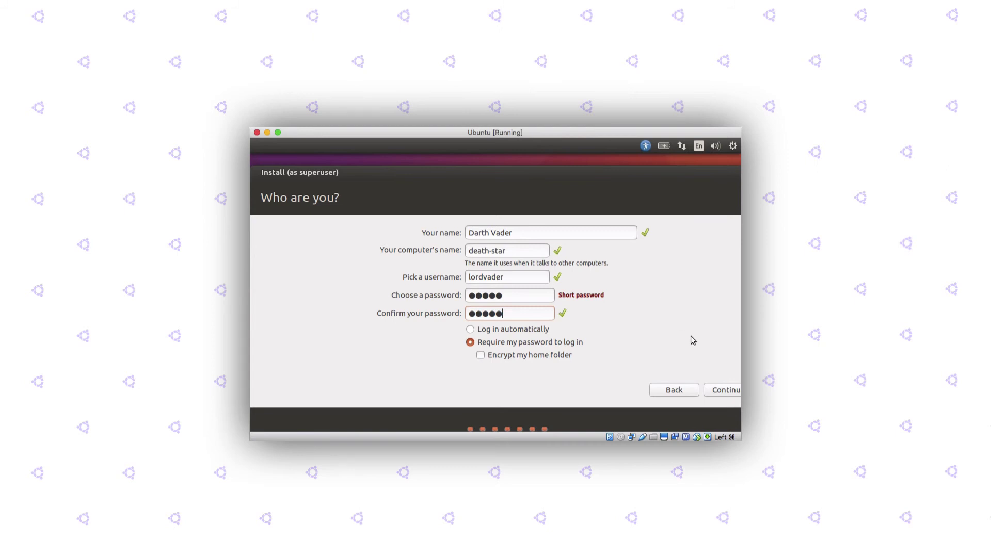
pyautogui.click(715, 391)
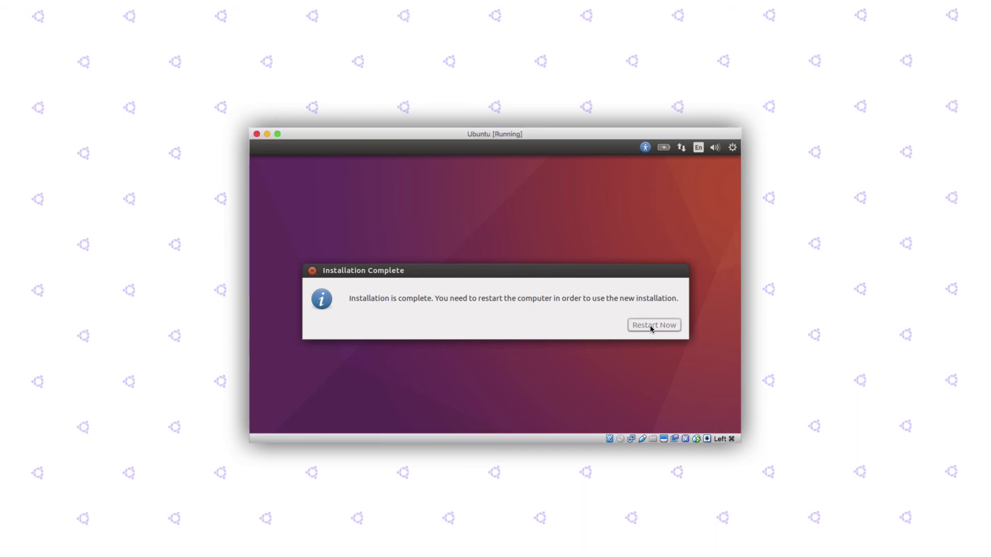
# - Choose Restart Now in the Installation Complete dialog
pyautogui.click(651, 328)
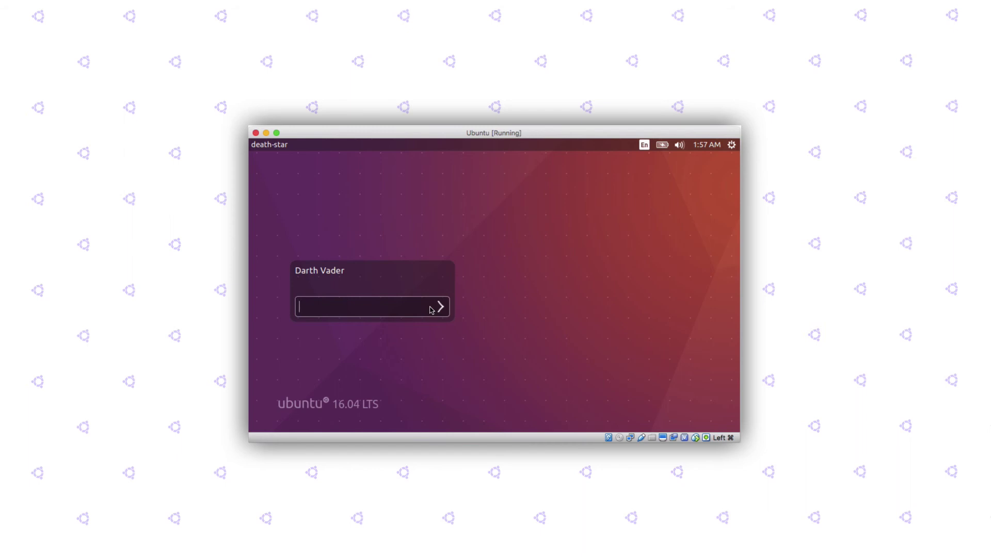
pyautogui.write('*****')
# - Submit the account password on the death-star login screen
pyautogui.press('Return')
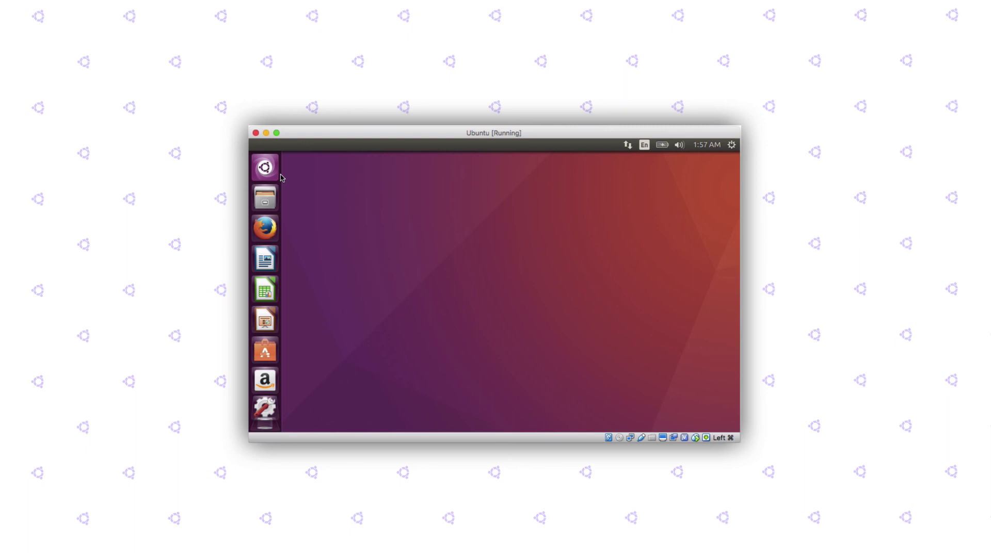
# - Launch Terminal from the Dash search and reposition its window on the desktop
pyautogui.click(266, 167)
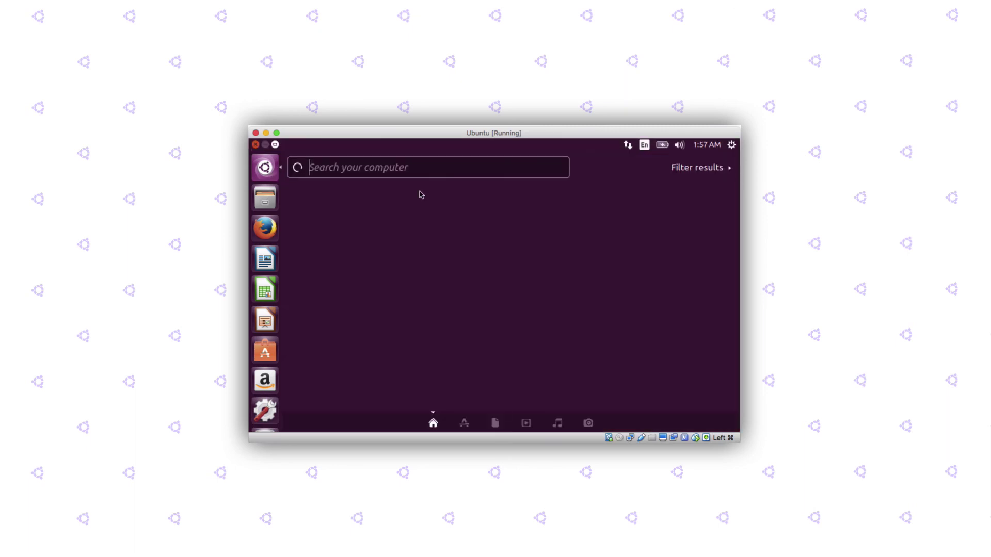
pyautogui.write('ter')
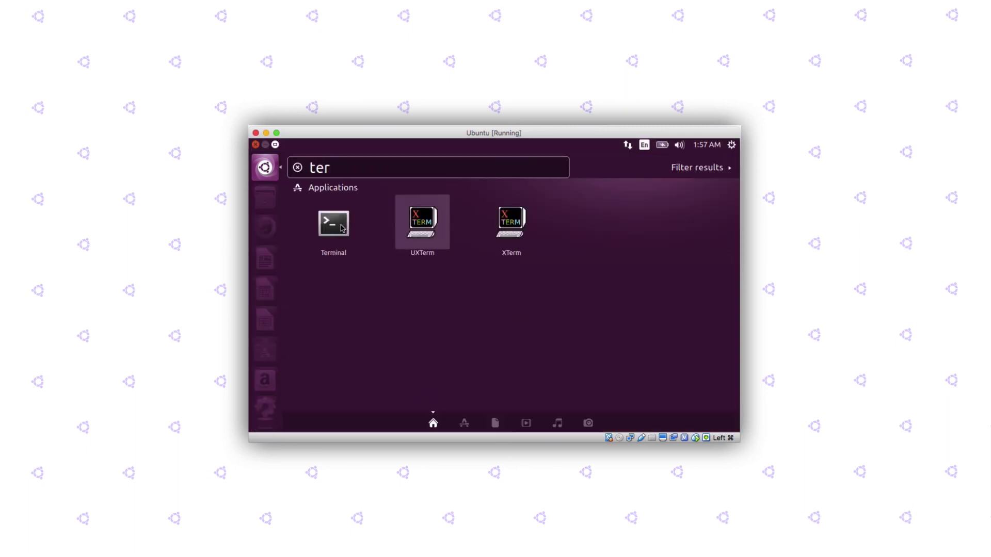
pyautogui.click(334, 225)
pyautogui.moveTo(430, 174); pyautogui.dragTo(445, 188)
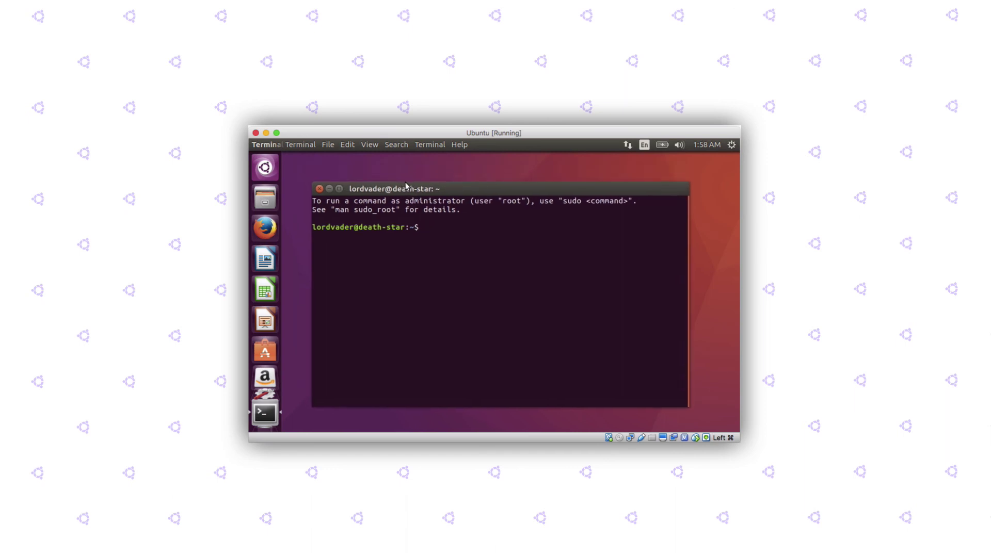